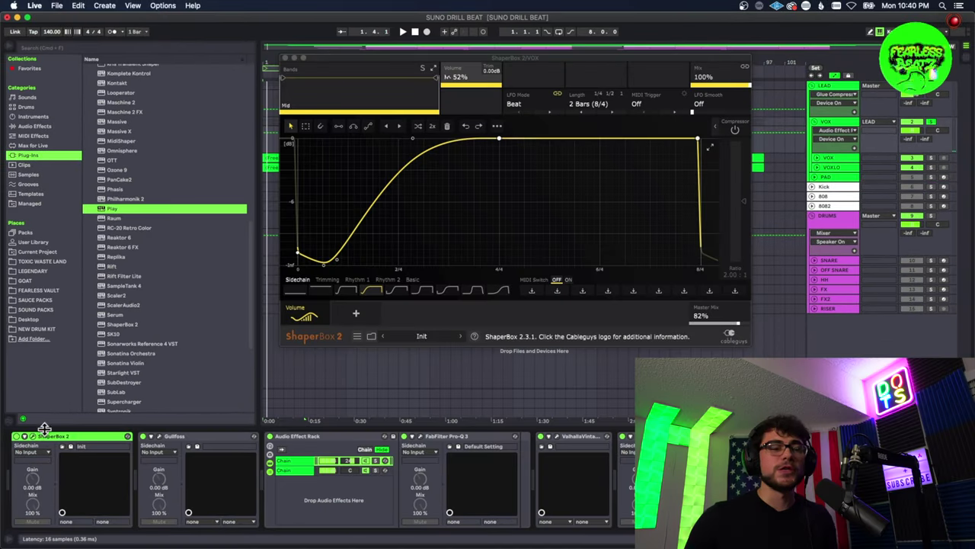
Step: Audition the VOX group through ShaperBox 2, close that plug-in, and examine Gullfoss on the same group
{"action": "key", "text": "space"}
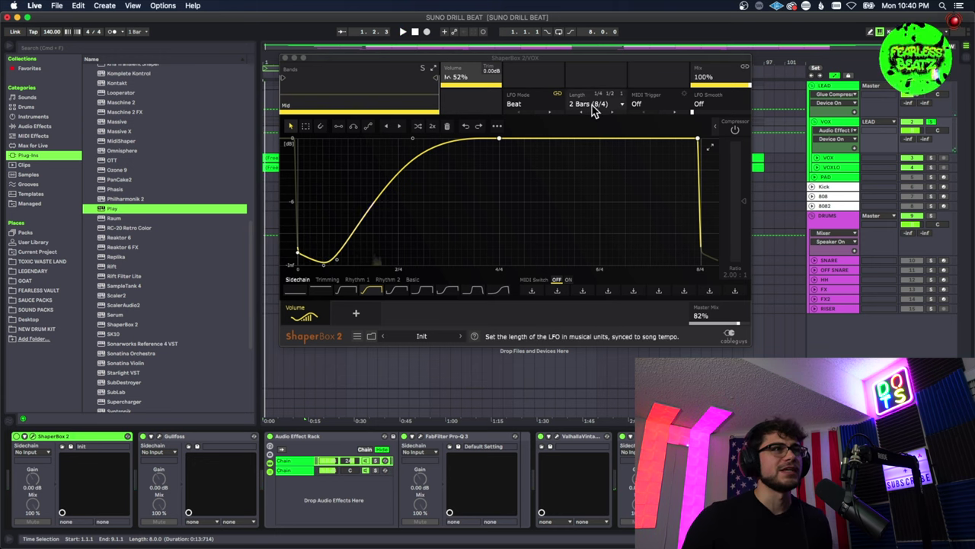
{"action": "left_click", "coordinate": [286, 59]}
{"action": "left_click", "coordinate": [197, 446]}
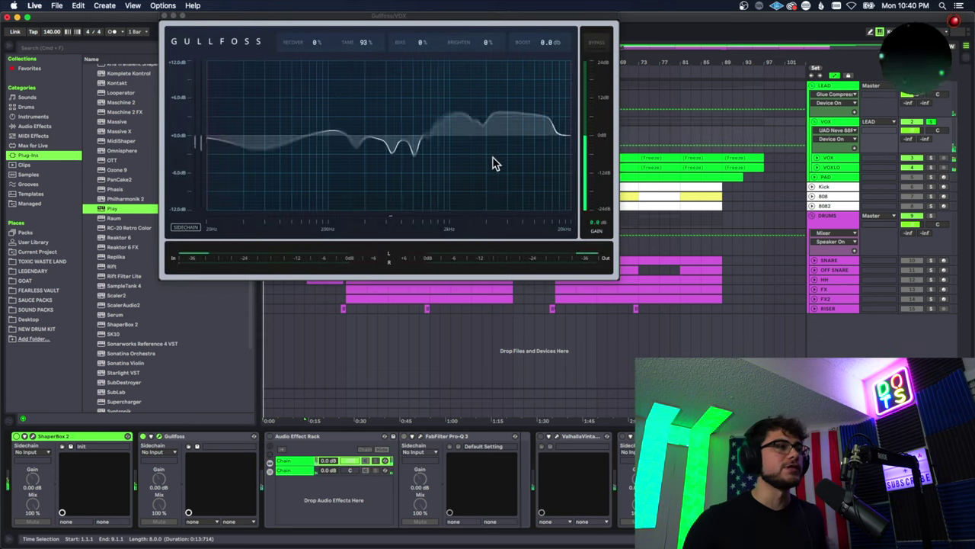
{"action": "left_click", "coordinate": [171, 16]}
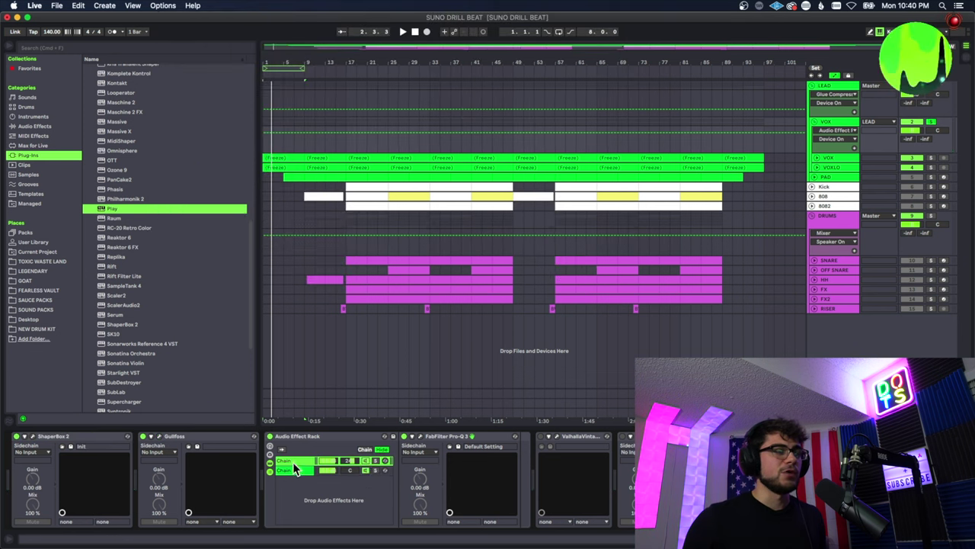
Step: Play the VOX group with FabFilter Pro-Q 3 open and examine its high-cut band's frequency and slope
{"action": "left_click", "coordinate": [421, 438]}
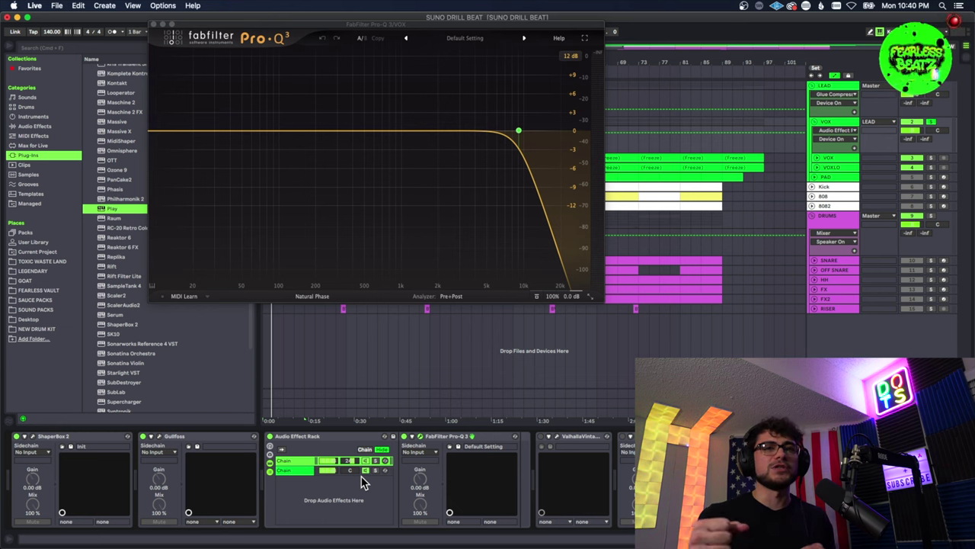
{"action": "key", "text": "space"}
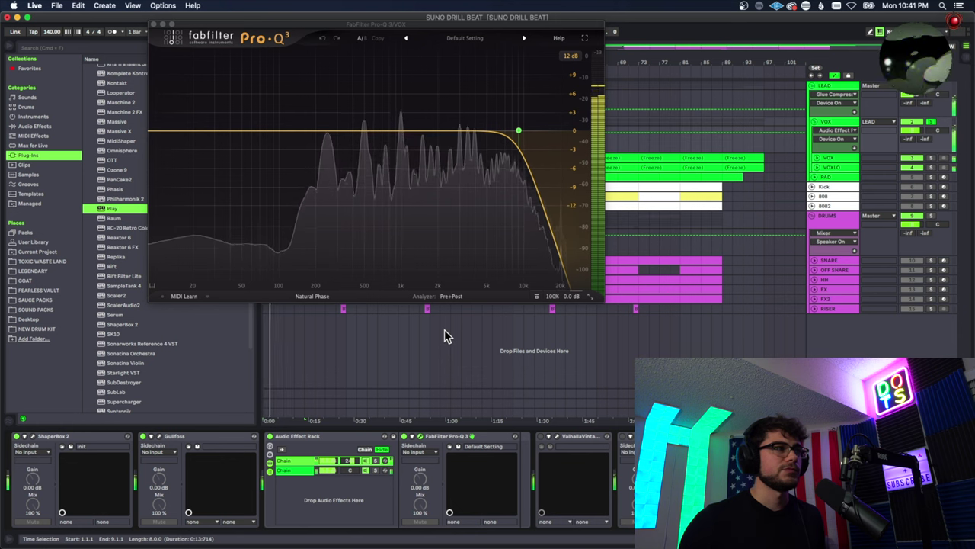
{"action": "left_click", "coordinate": [518, 132]}
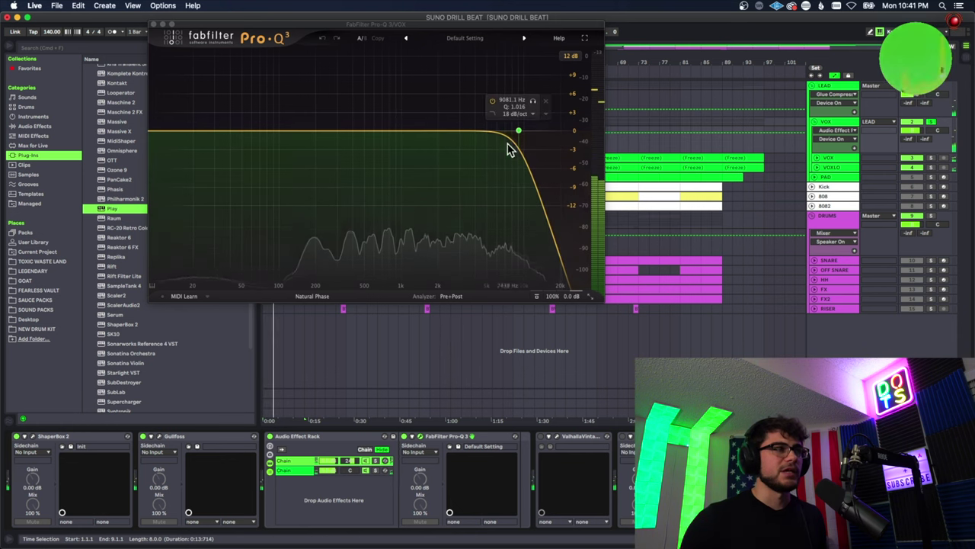
{"action": "left_click", "coordinate": [153, 24]}
Step: Review the ValhallaVintageVerb and UAD Neve 88RS settings on the VOX group
{"action": "left_click", "coordinate": [555, 436]}
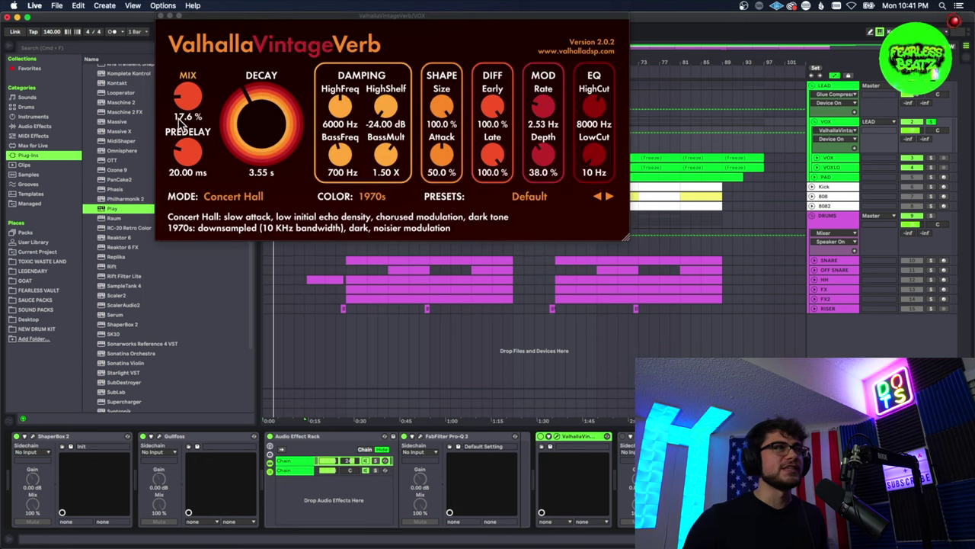
{"action": "left_click_drag", "start_coordinate": [302, 25], "coordinate": [345, 65]}
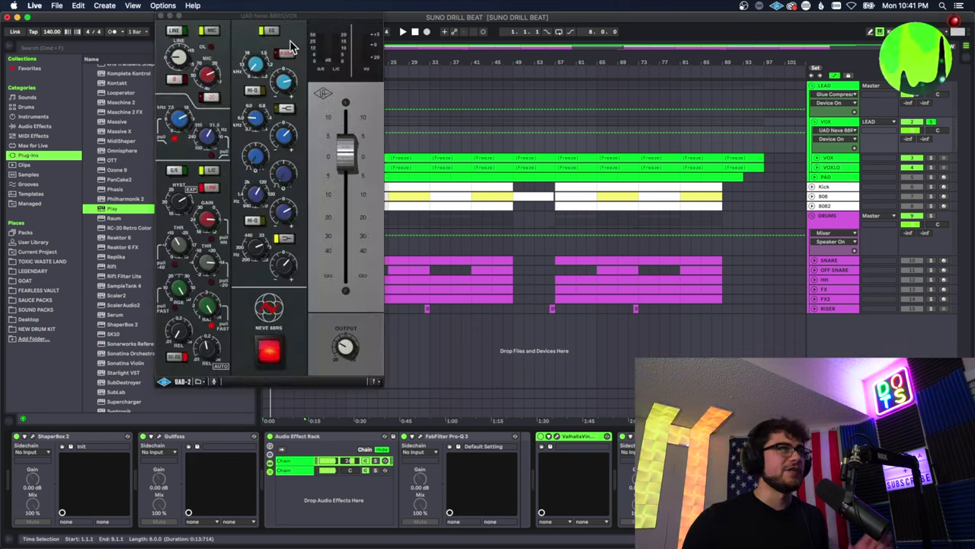
{"action": "left_click_drag", "start_coordinate": [290, 17], "coordinate": [487, 54]}
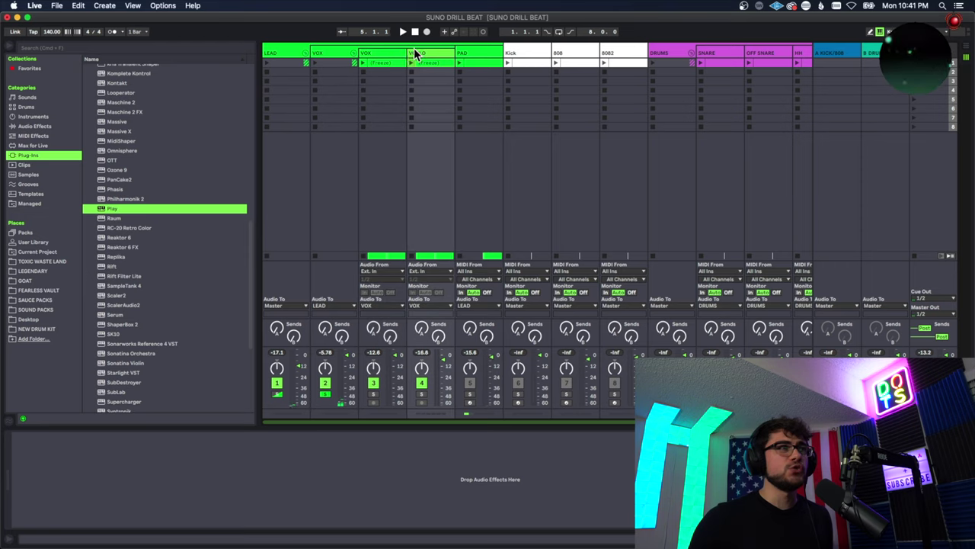
Step: Compare the VOX and VOXLO tracks inside the VOX group by selecting each in turn
{"action": "left_click", "coordinate": [392, 54]}
{"action": "left_click", "coordinate": [415, 57]}
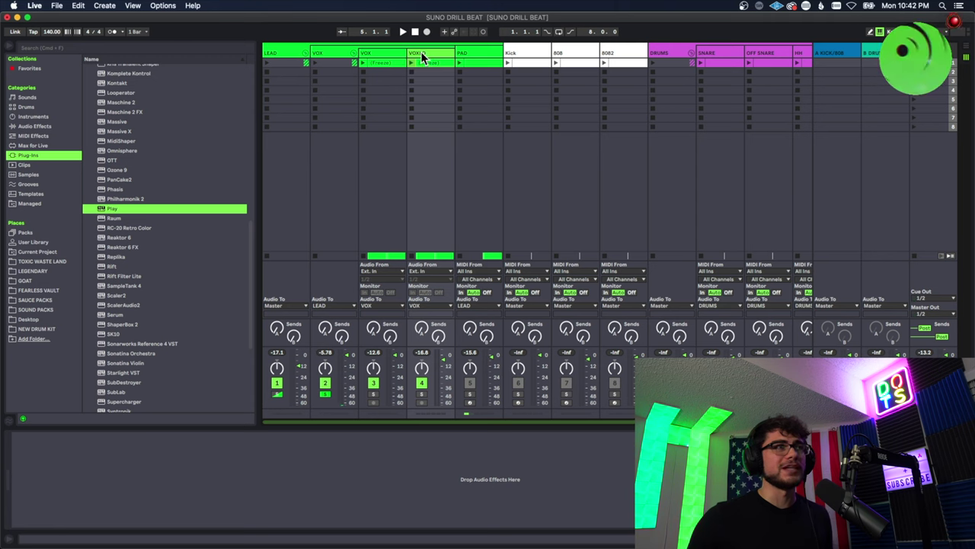
{"action": "left_click", "coordinate": [390, 54]}
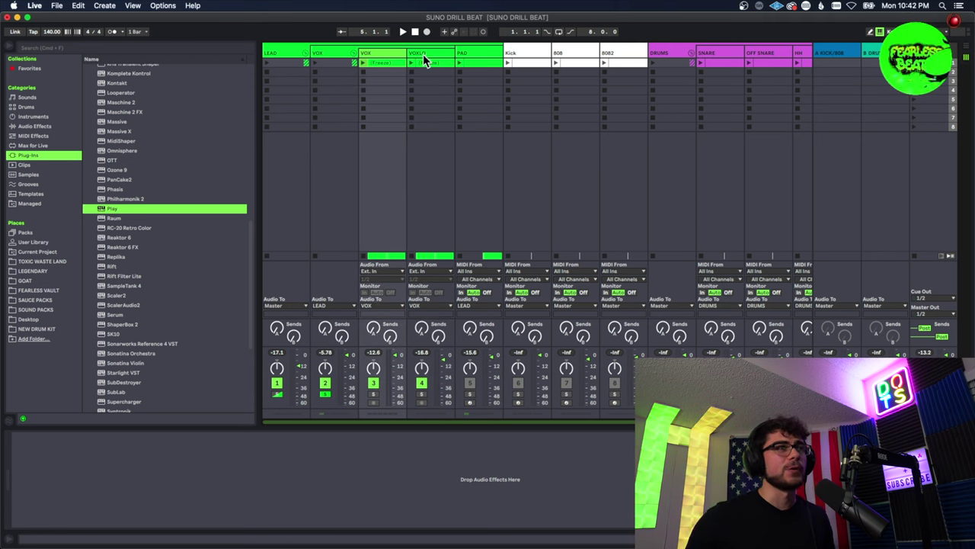
{"action": "left_click", "coordinate": [423, 53]}
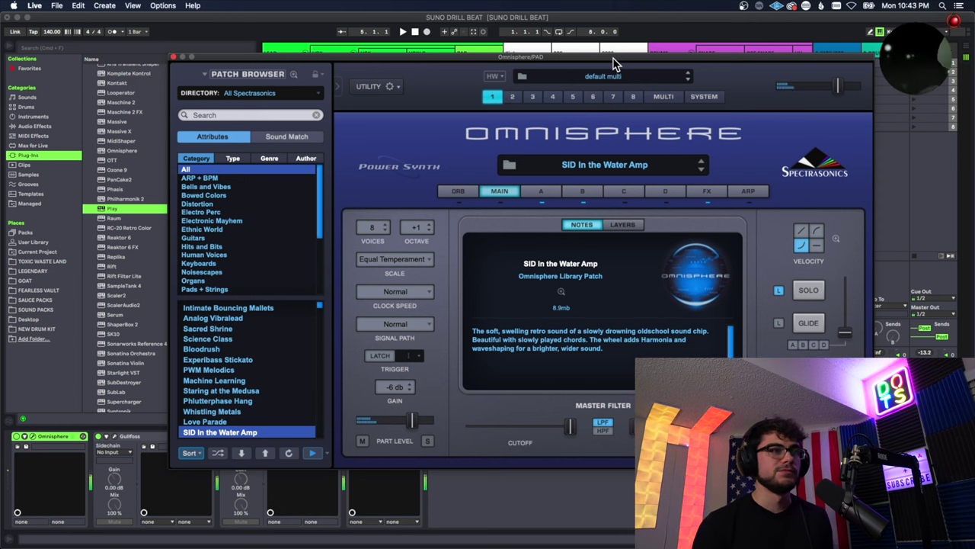
Step: Close Omnisphere and play the beat with the PAD track selected
{"action": "left_click", "coordinate": [173, 58]}
{"action": "double_click", "coordinate": [473, 64]}
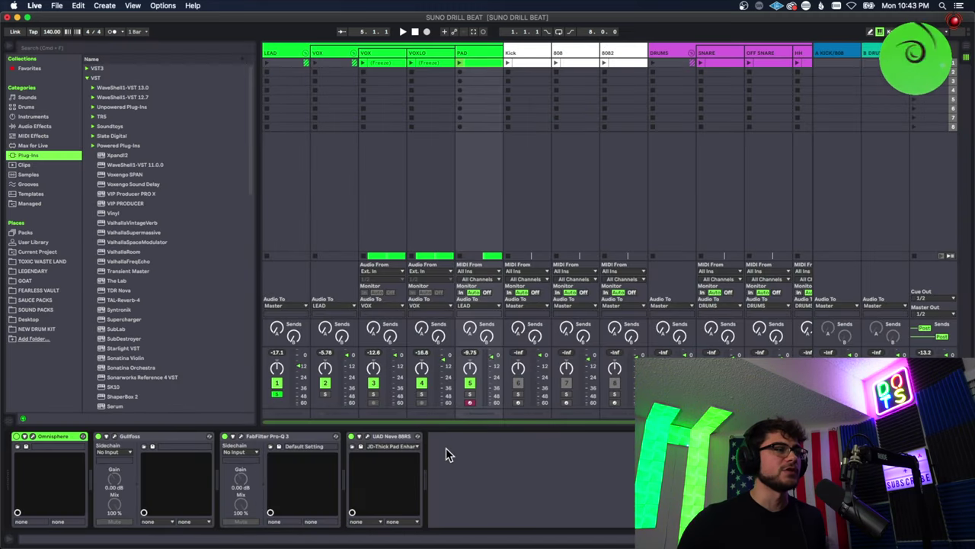
{"action": "key", "text": "space"}
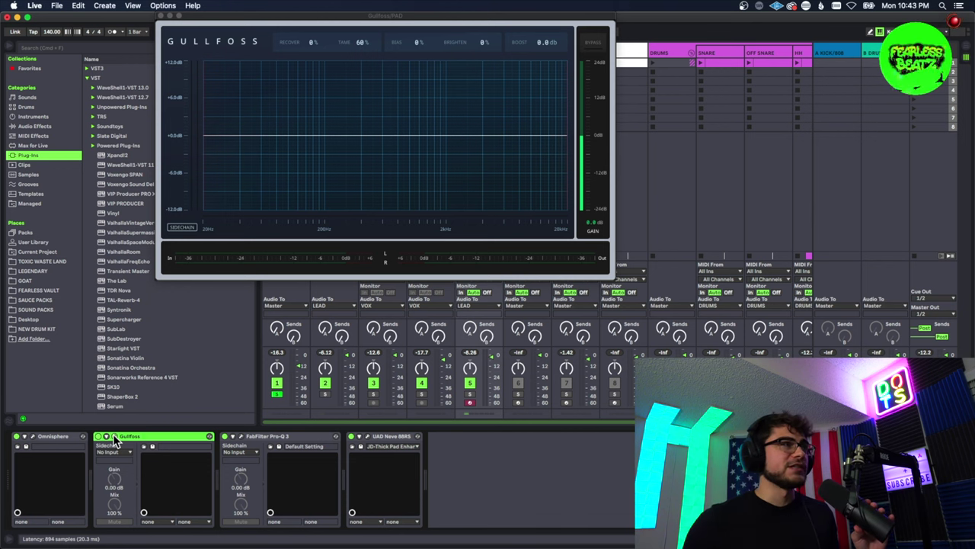
Step: Review Gullfoss, FabFilter Pro-Q 3 and UAD Neve 88RS on the PAD track, and toggle the LEAD group's Glue Compressor
{"action": "left_click", "coordinate": [112, 438]}
{"action": "left_click", "coordinate": [240, 438]}
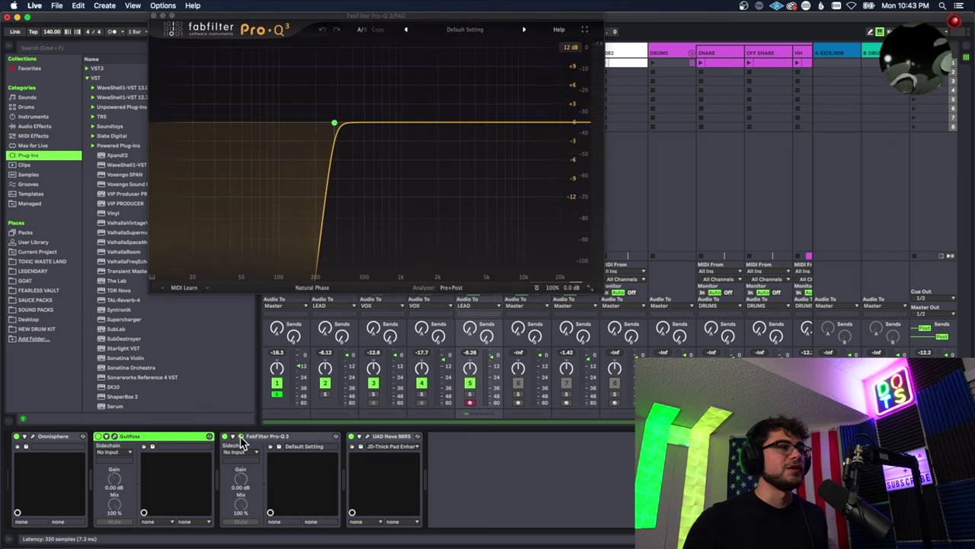
{"action": "left_click", "coordinate": [241, 440]}
{"action": "left_click", "coordinate": [365, 439]}
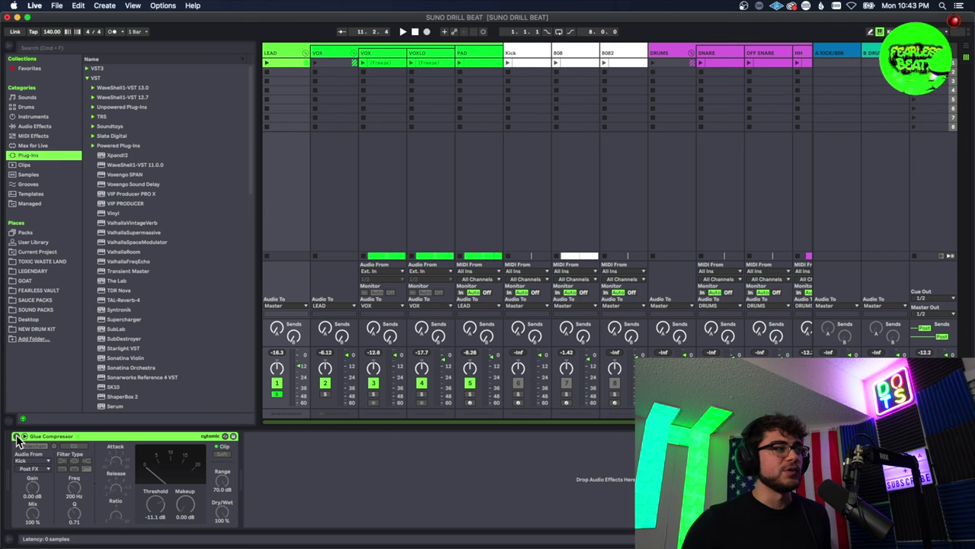
{"action": "left_click", "coordinate": [17, 437]}
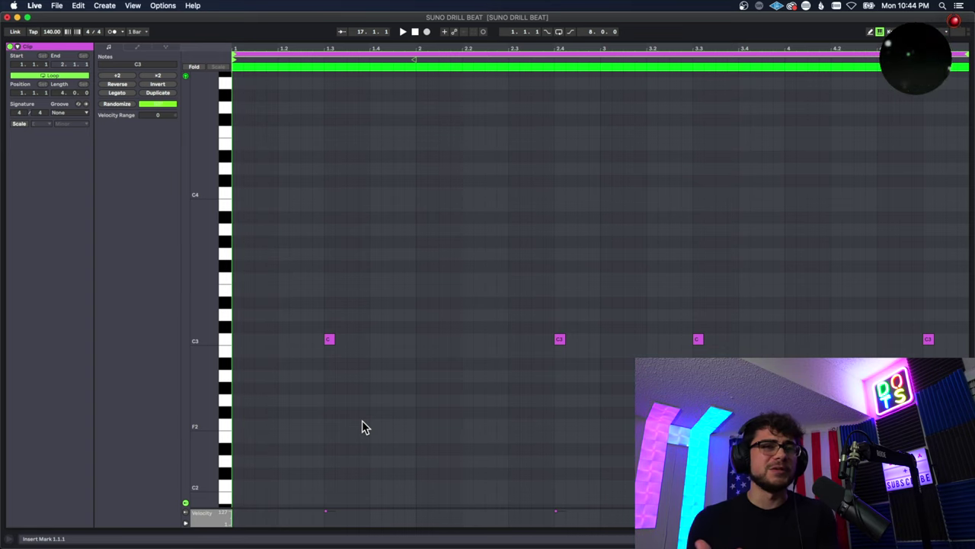
Step: Select the first C3 note in the drum clip and play the pattern
{"action": "left_click", "coordinate": [309, 284]}
{"action": "left_click_drag", "start_coordinate": [307, 276], "coordinate": [370, 391]}
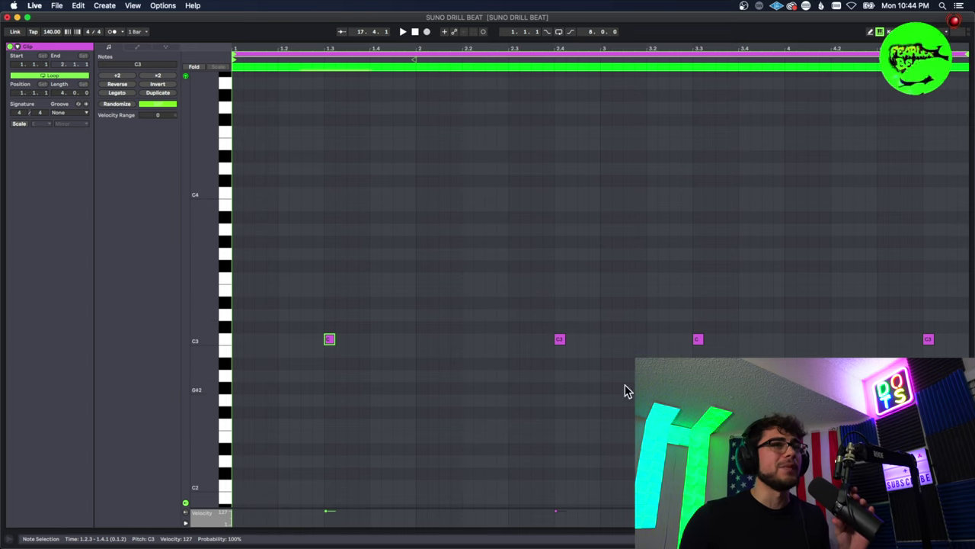
{"action": "key", "text": "space"}
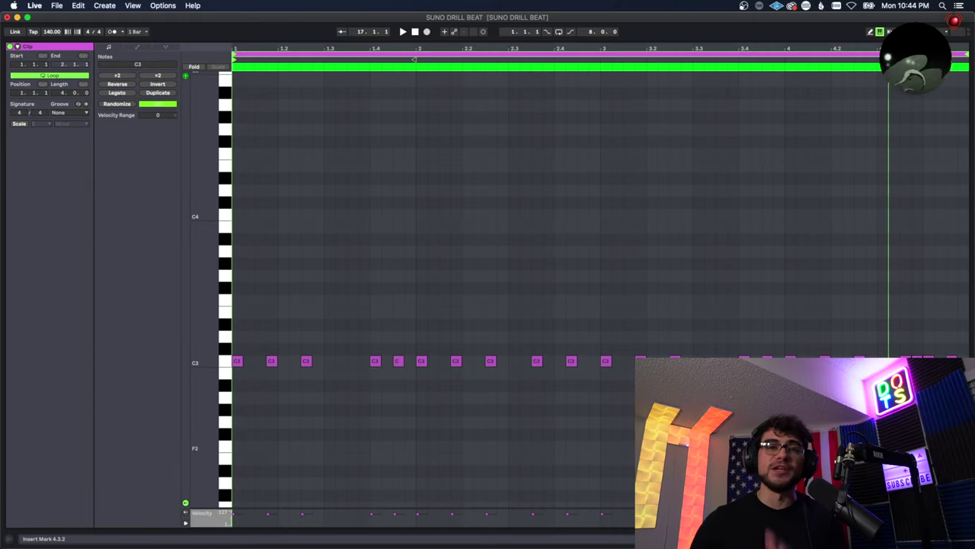
Step: Examine the spacing of the C3 notes in the HH clip, including the gap from 1.3.2 to 1.3.4 and the closing roll
{"action": "left_click", "coordinate": [252, 361]}
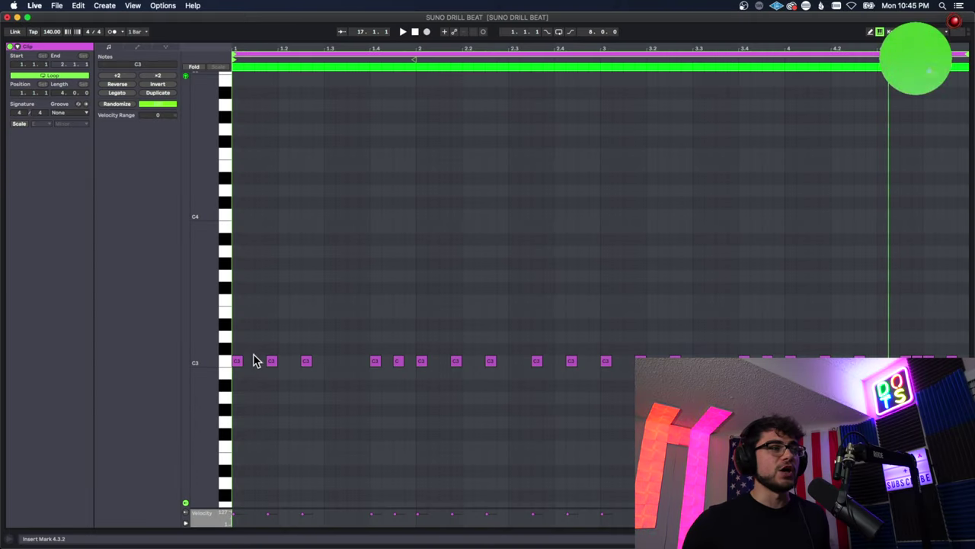
{"action": "left_click", "coordinate": [292, 360]}
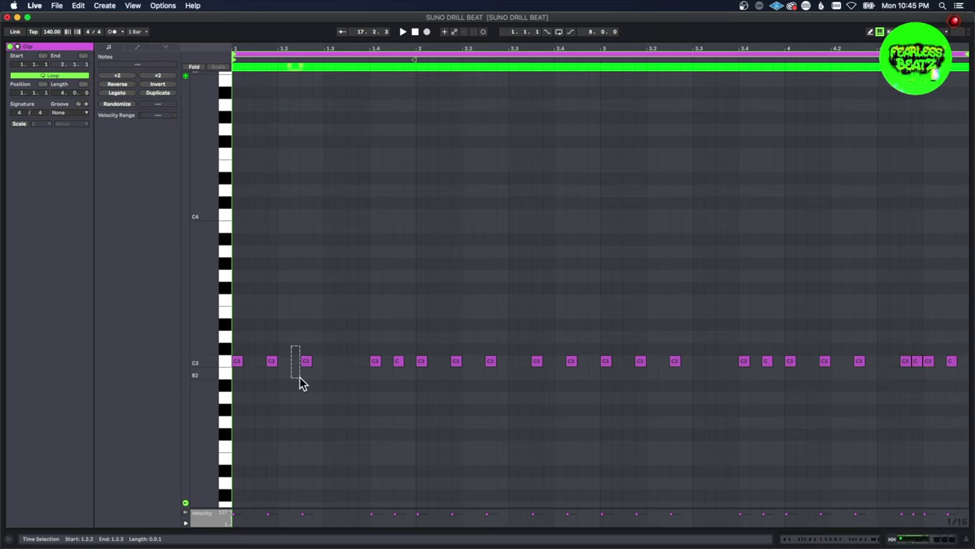
{"action": "left_click_drag", "start_coordinate": [358, 368], "coordinate": [364, 387]}
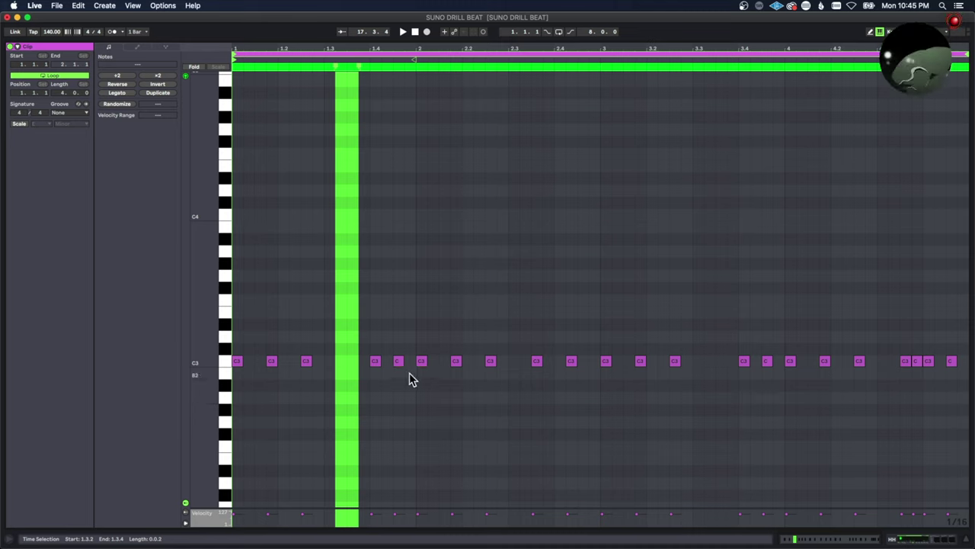
{"action": "left_click", "coordinate": [918, 362]}
{"action": "left_click", "coordinate": [866, 423]}
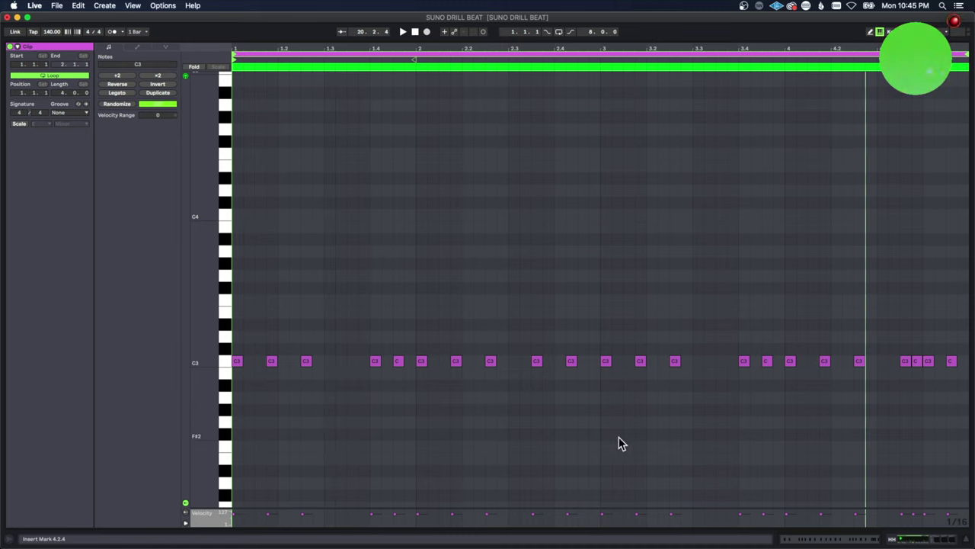
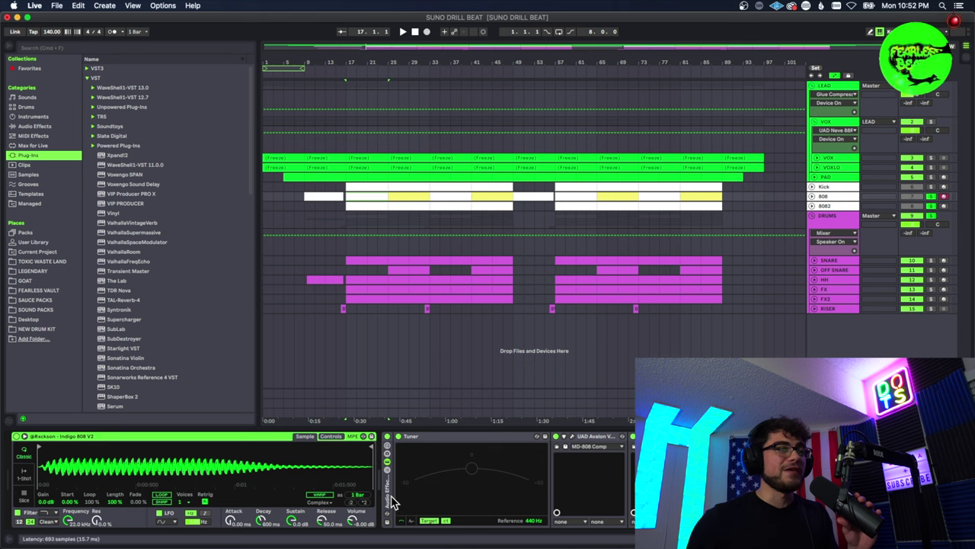
Step: Review the UAD Avalon VT-737sp and RBass Stereo plug-ins in the 808 track's audio effect rack
{"action": "left_click", "coordinate": [392, 499]}
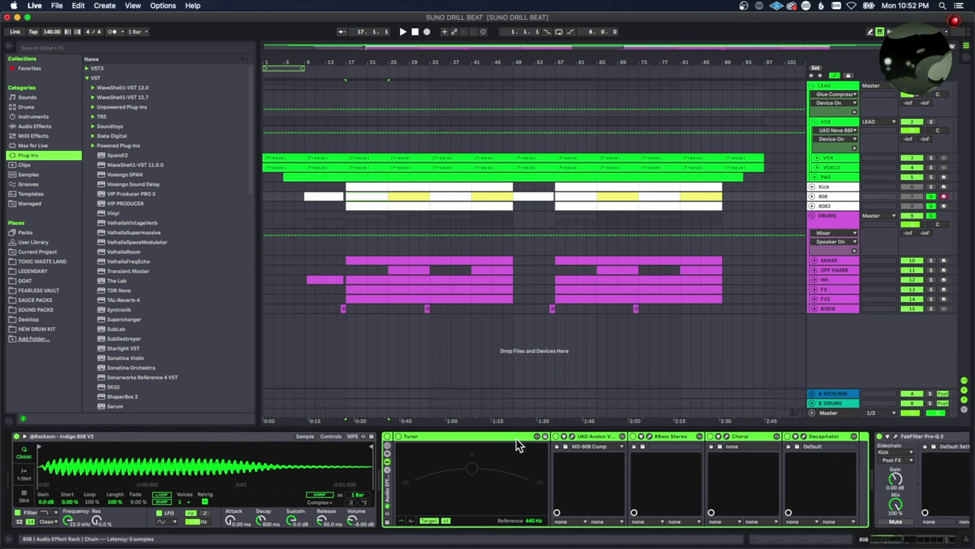
{"action": "left_click", "coordinate": [579, 439]}
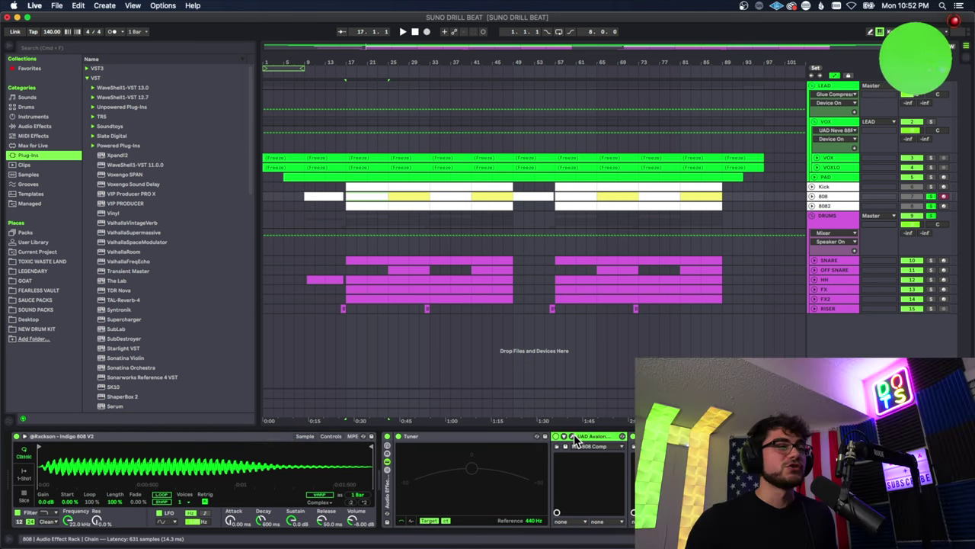
{"action": "left_click", "coordinate": [573, 437]}
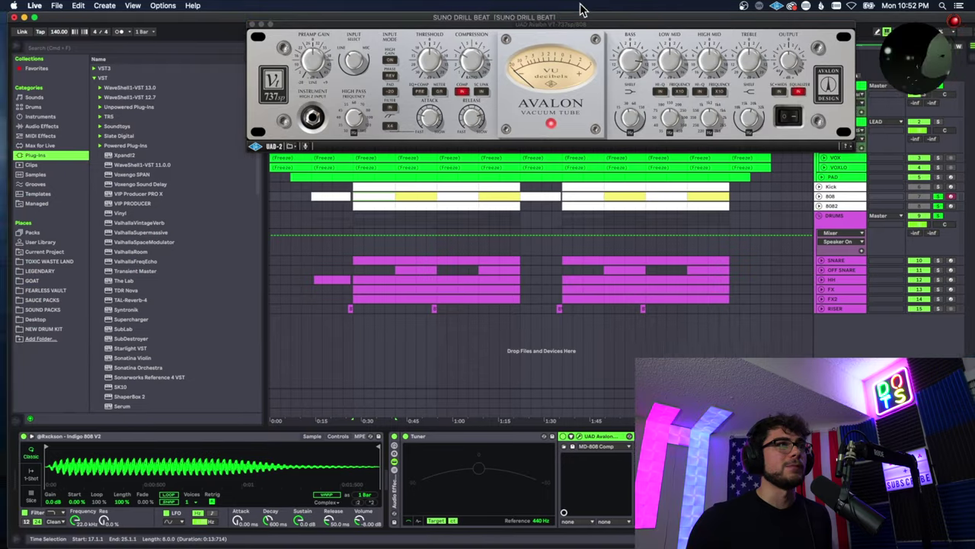
{"action": "left_click_drag", "start_coordinate": [435, 27], "coordinate": [415, 57]}
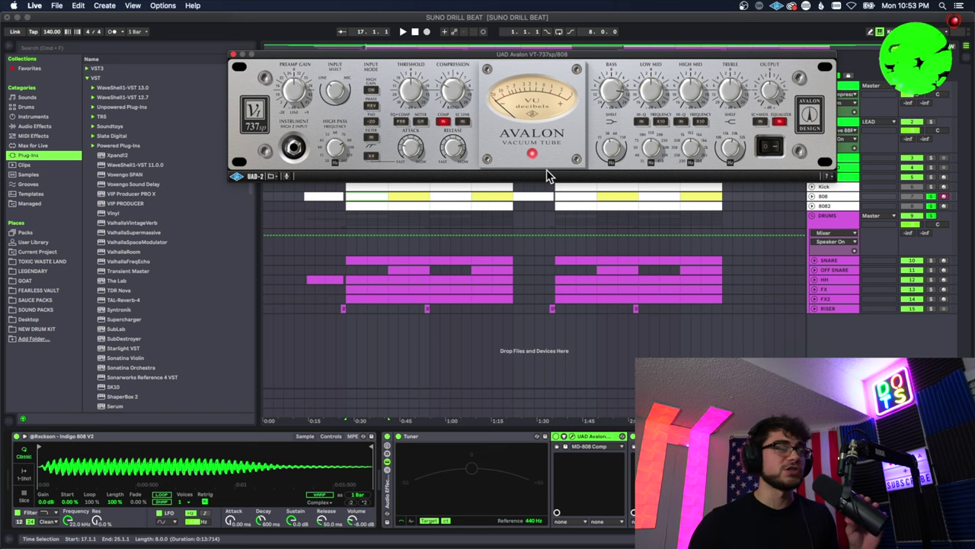
{"action": "left_click", "coordinate": [234, 56]}
{"action": "left_click_drag", "start_coordinate": [375, 27], "coordinate": [509, 75]}
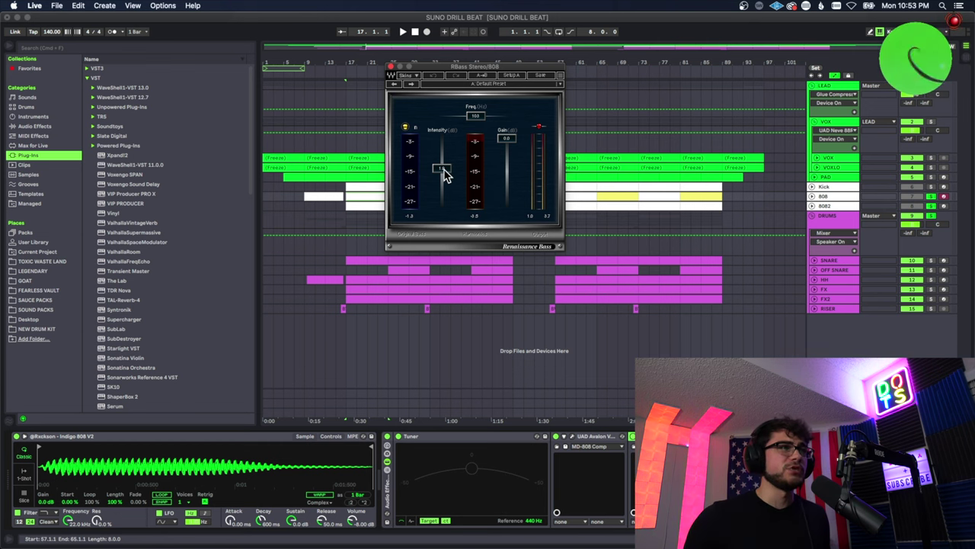
Step: Solo the 808 track and audition it with the UAD Avalon VT-737sp and RBass Stereo plug-ins
{"action": "left_click", "coordinate": [930, 196]}
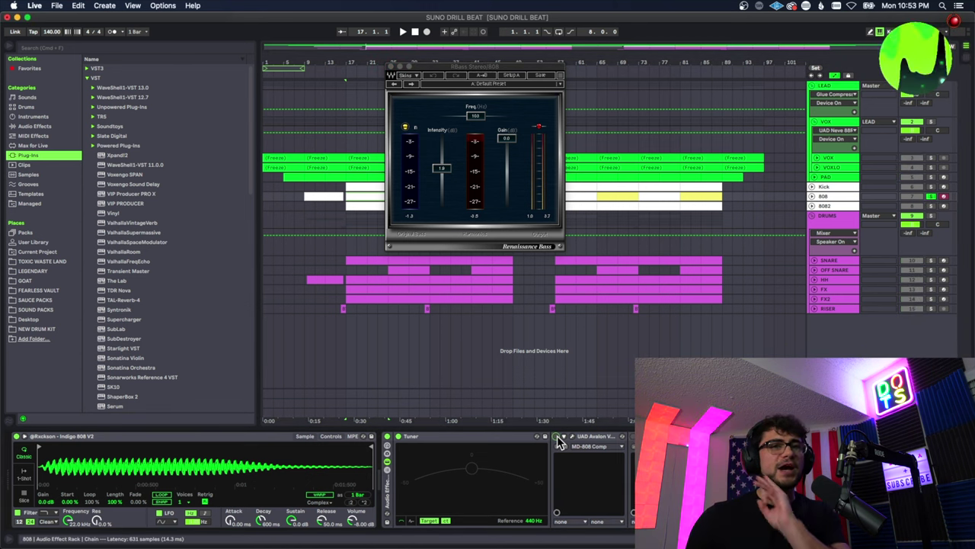
{"action": "key", "text": "space"}
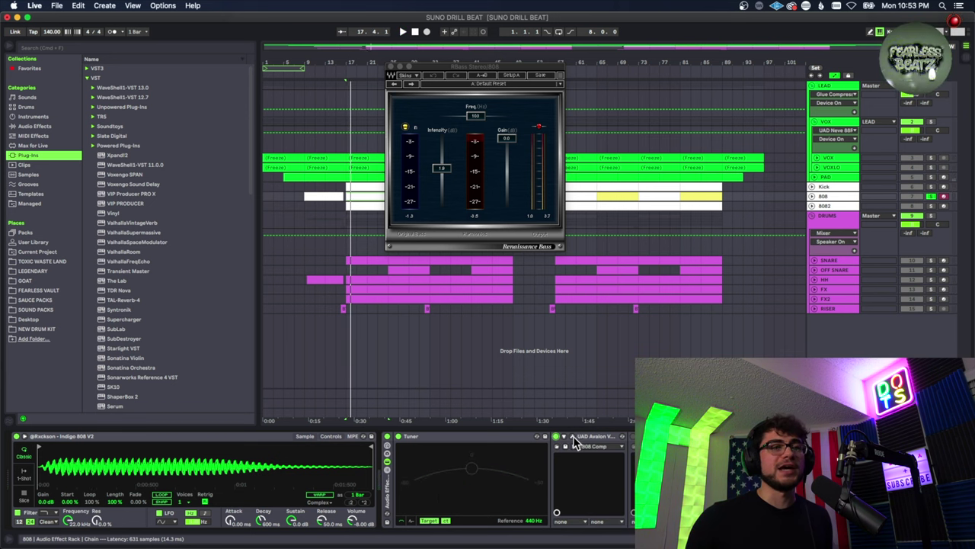
{"action": "left_click", "coordinate": [573, 438]}
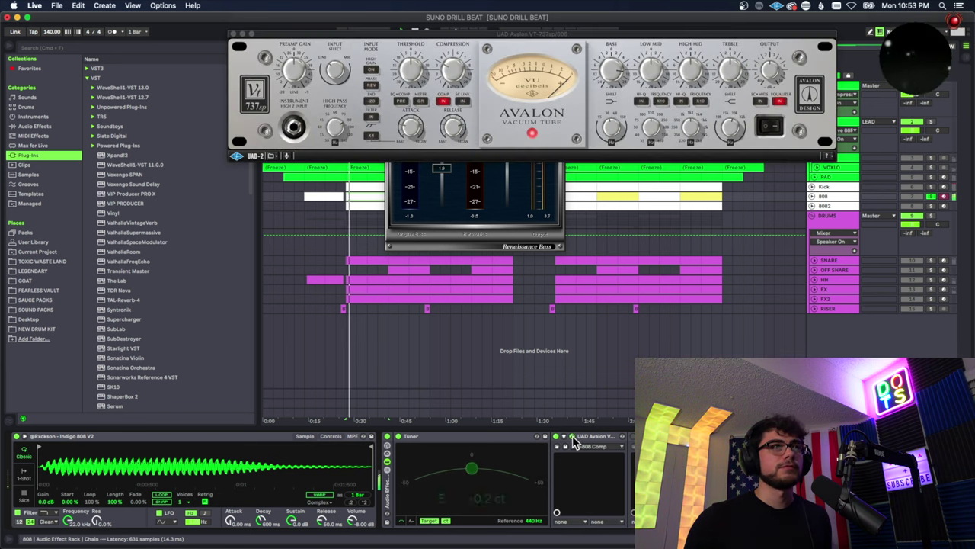
{"action": "left_click", "coordinate": [234, 34]}
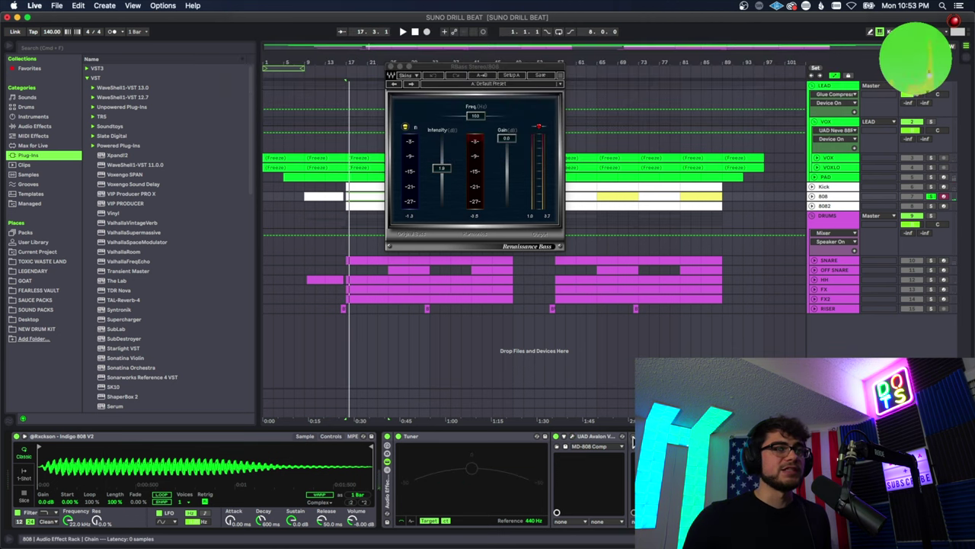
{"action": "left_click", "coordinate": [483, 69]}
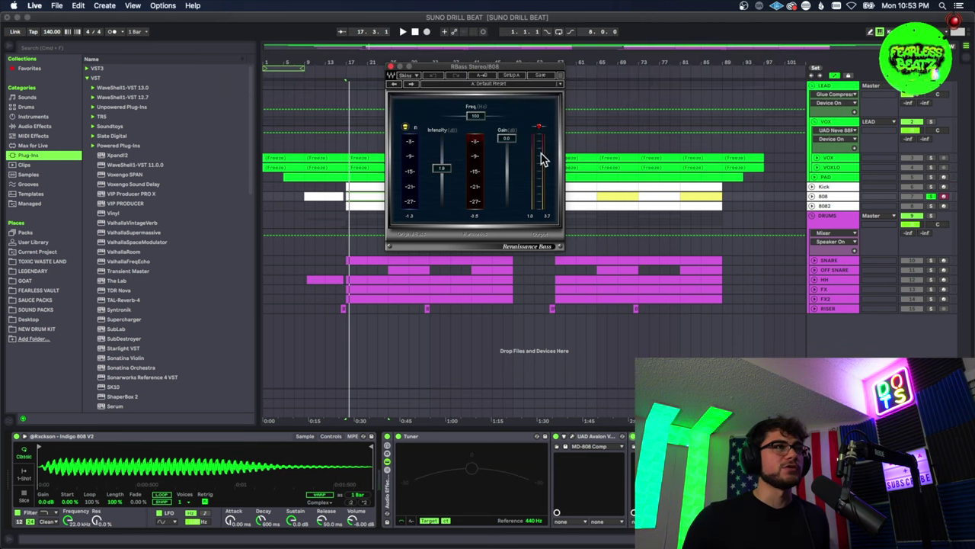
{"action": "key", "text": "space"}
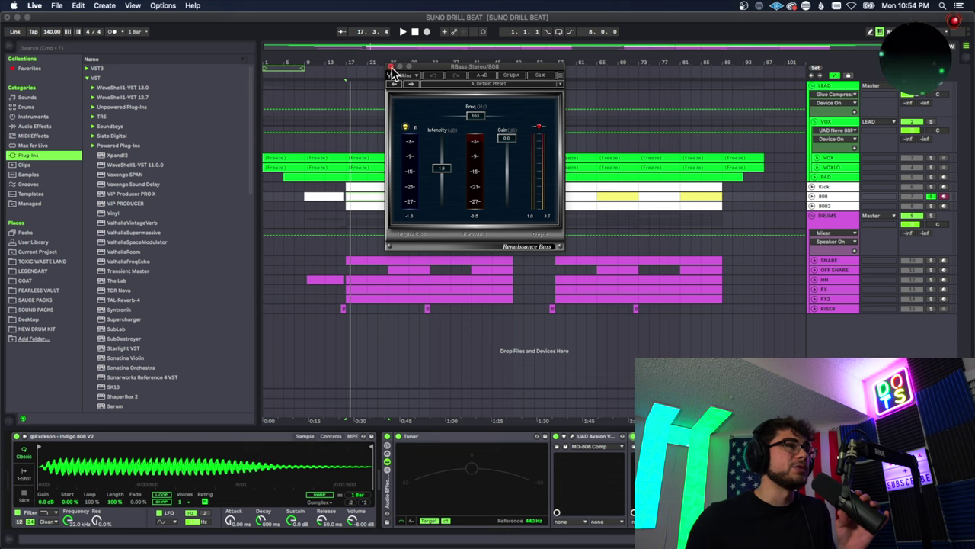
Step: Put away the RBass plug-in and review the Soundtoys Decapitator on the 808 track while auditioning the 808 pattern
{"action": "left_click", "coordinate": [390, 68]}
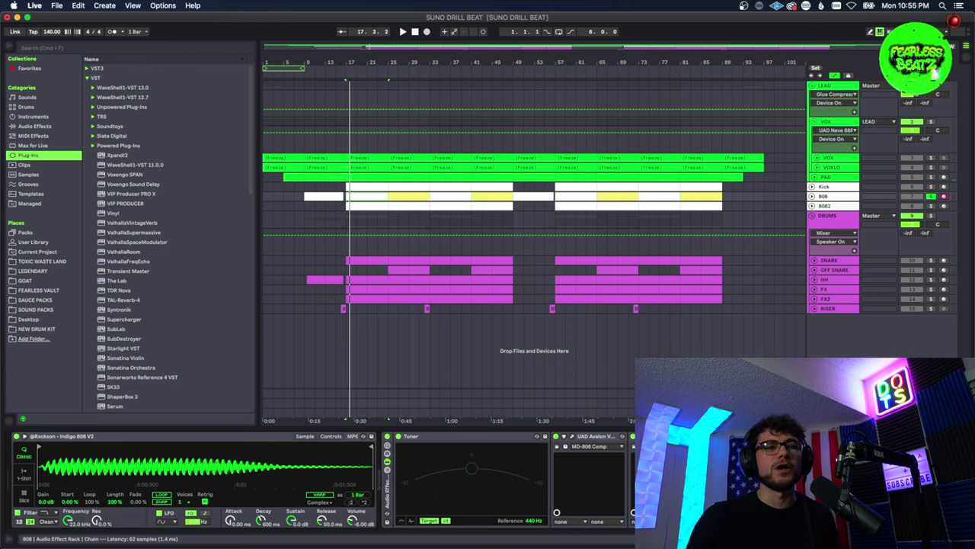
{"action": "key", "text": "super+alt+p"}
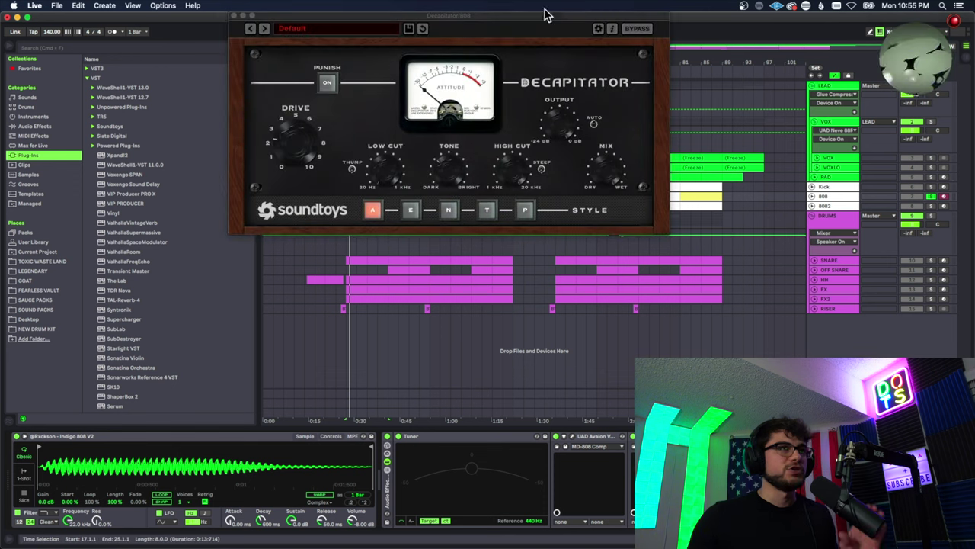
{"action": "left_click_drag", "start_coordinate": [501, 19], "coordinate": [514, 38]}
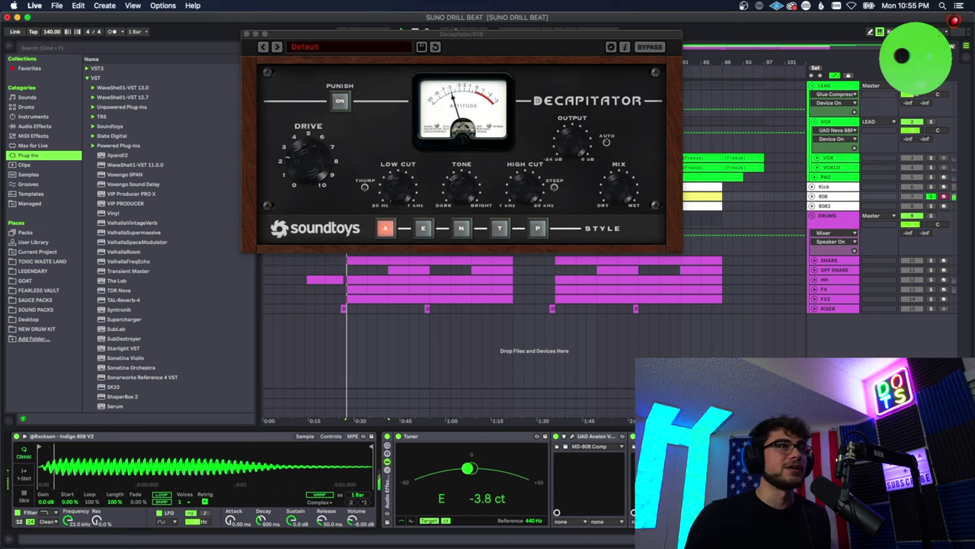
{"action": "key", "text": "super+alt+p"}
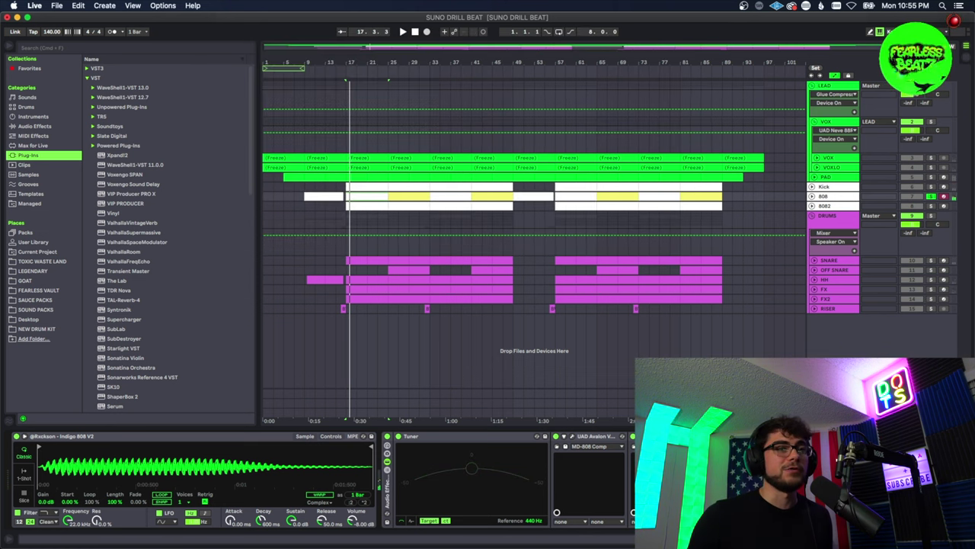
Step: Open the FabFilter Pro-Q 3 at the end of the 808 track's chain, sidechained to the Kick track
{"action": "scroll", "coordinate": [320, 480], "scroll_direction": "right", "scroll_amount": 3}
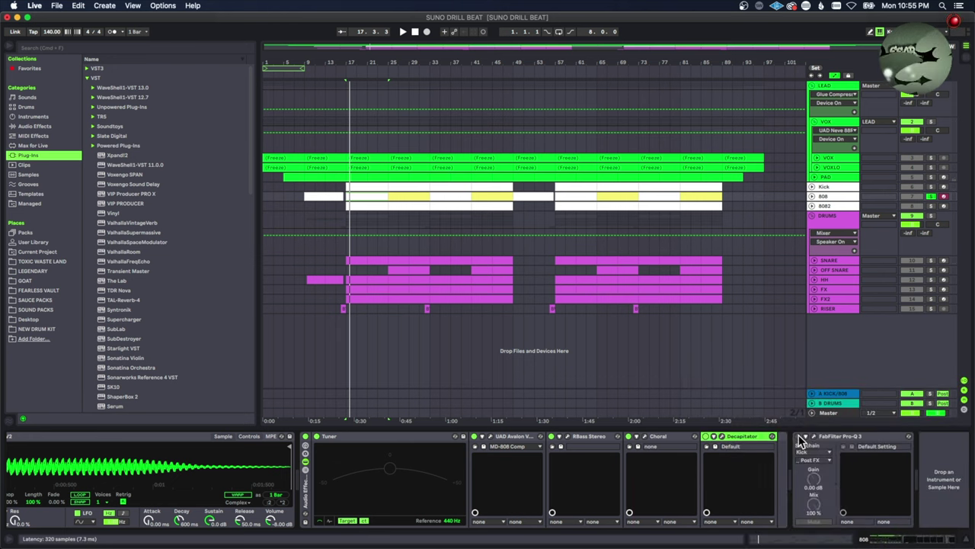
{"action": "left_click", "coordinate": [814, 438]}
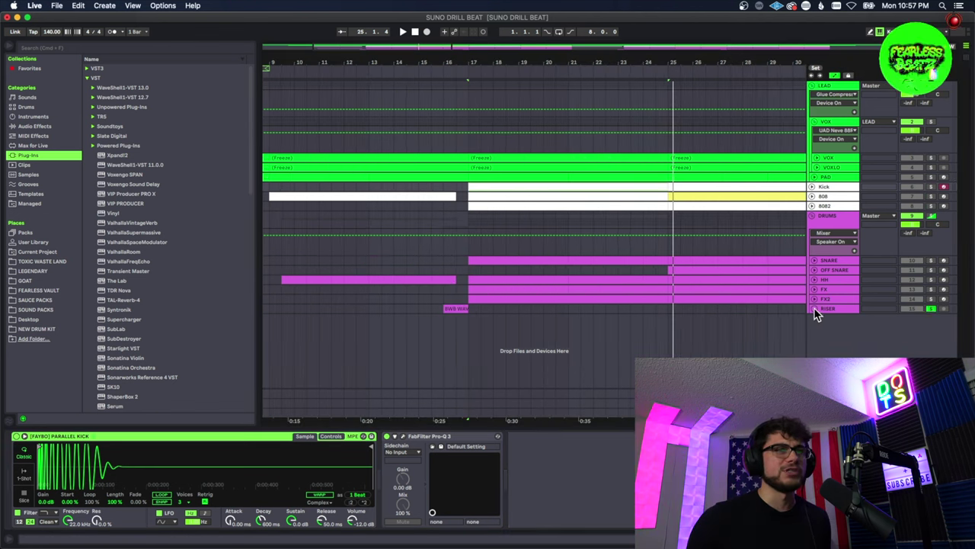
Step: Expand the RISER track and play its soloed riser clip at bar 16
{"action": "left_click_drag", "start_coordinate": [814, 307], "coordinate": [453, 309]}
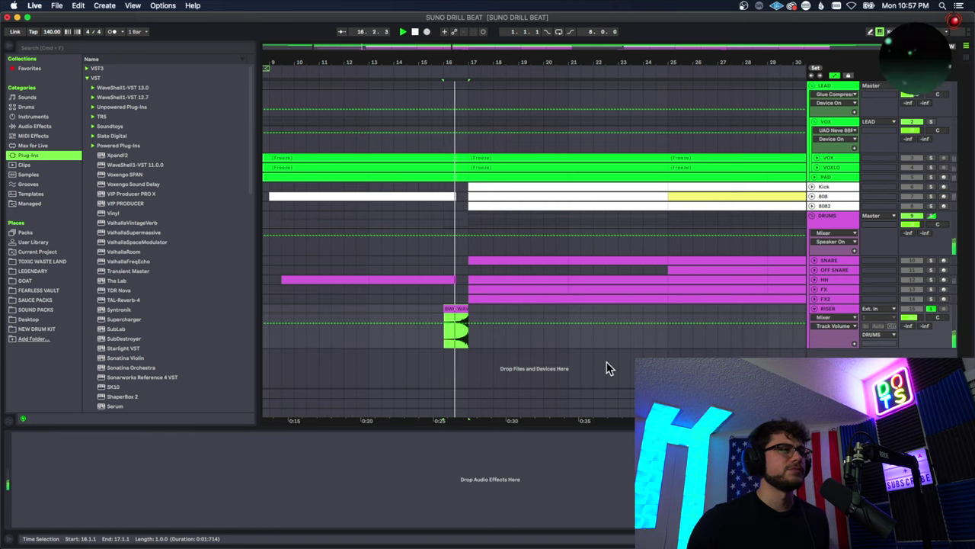